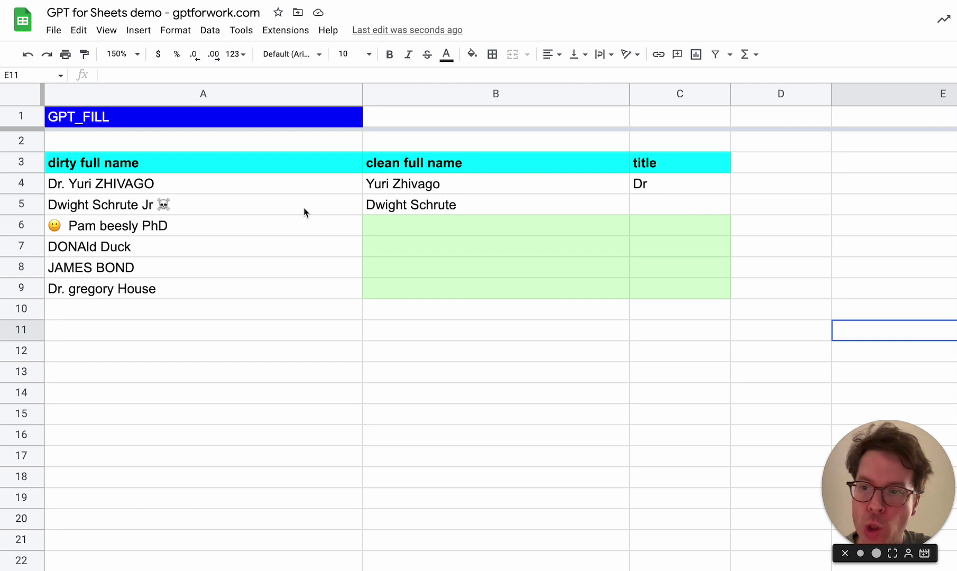
# Review the two example rows and the messy full names in rows 6–9 still to be cleaned
pyautogui.click(374, 229)
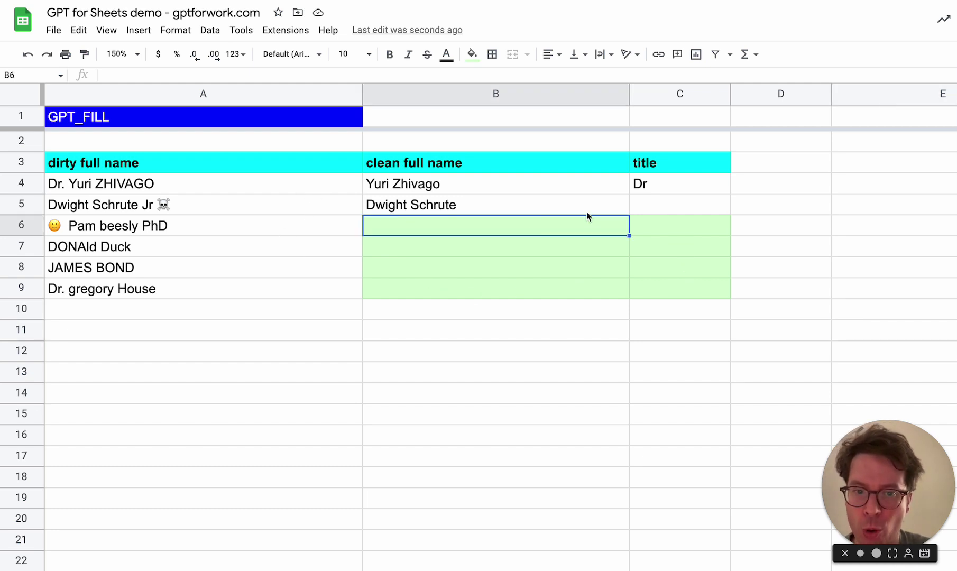
pyautogui.moveTo(172, 188); pyautogui.dragTo(666, 203)
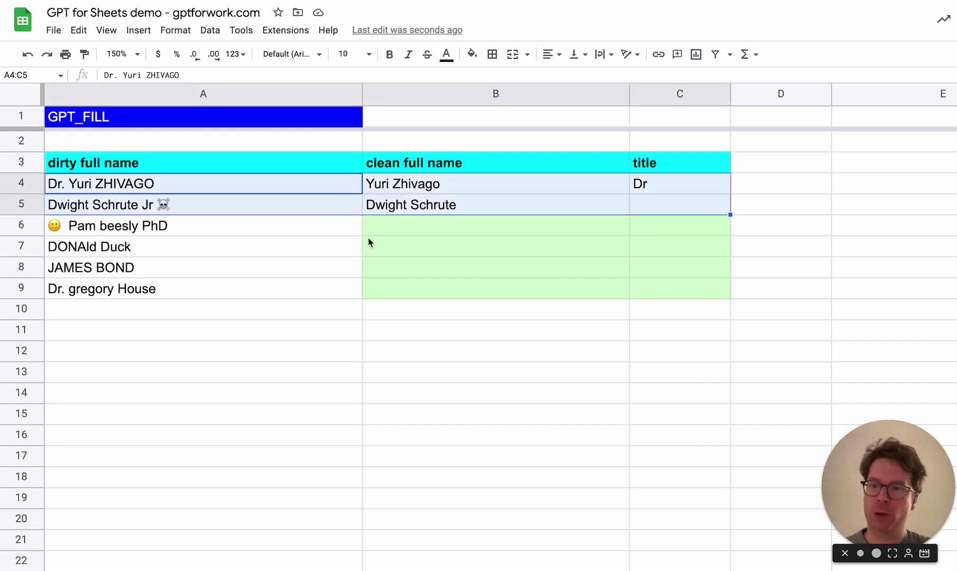
pyautogui.click(253, 210)
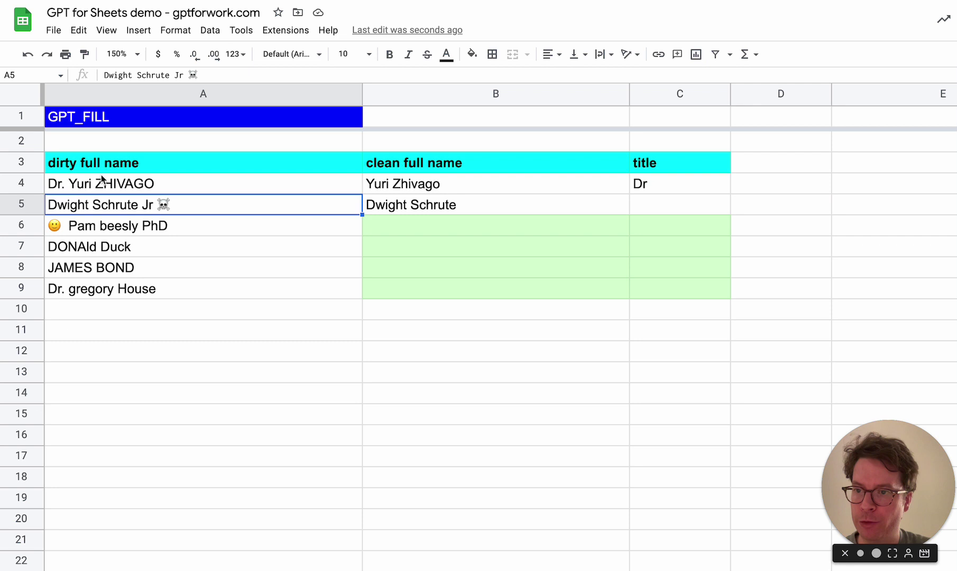
pyautogui.moveTo(118, 191); pyautogui.dragTo(118, 290)
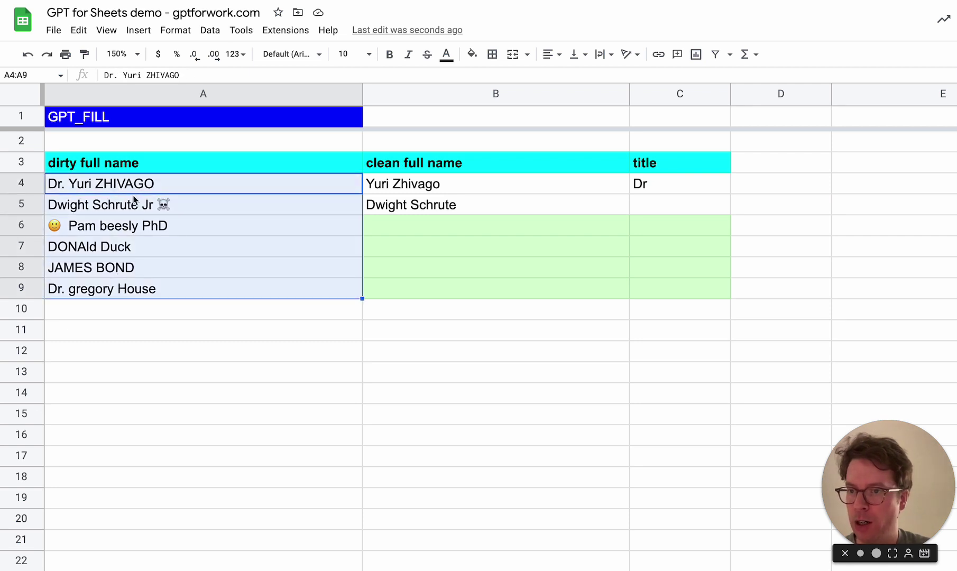
pyautogui.click(177, 184)
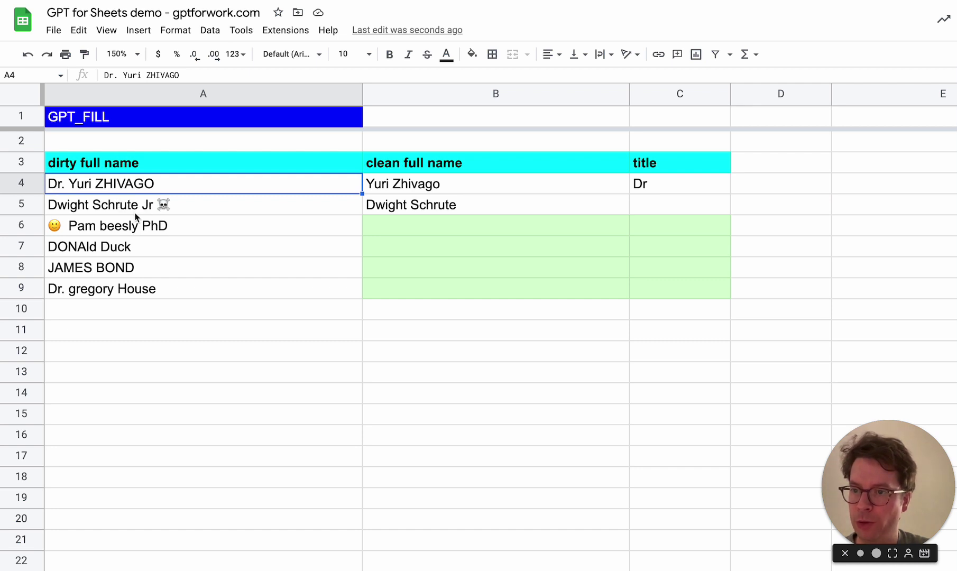
pyautogui.click(121, 255)
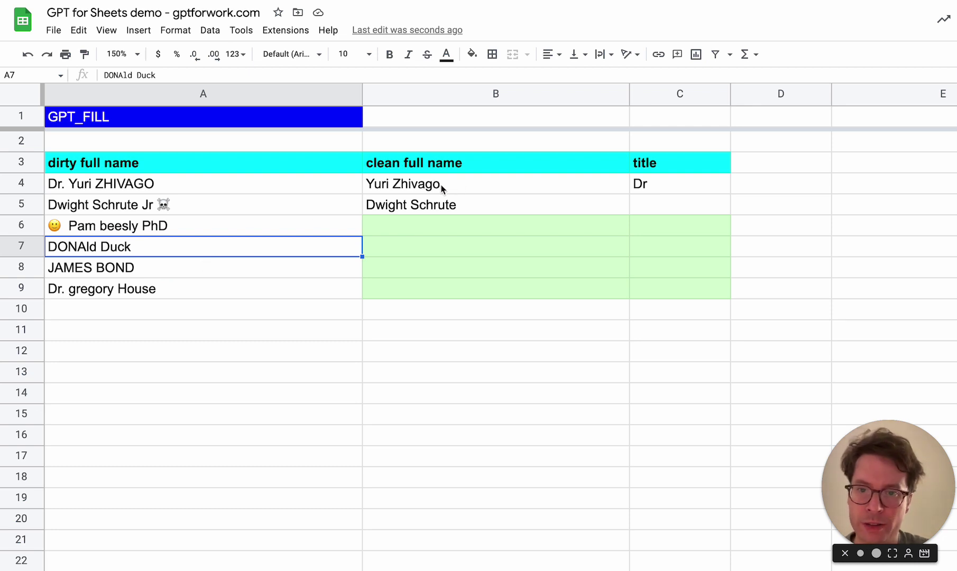
pyautogui.moveTo(434, 191)
pyautogui.mouseDown()
pyautogui.moveTo(429, 228)
pyautogui.moveTo(440, 207)
pyautogui.mouseUp()
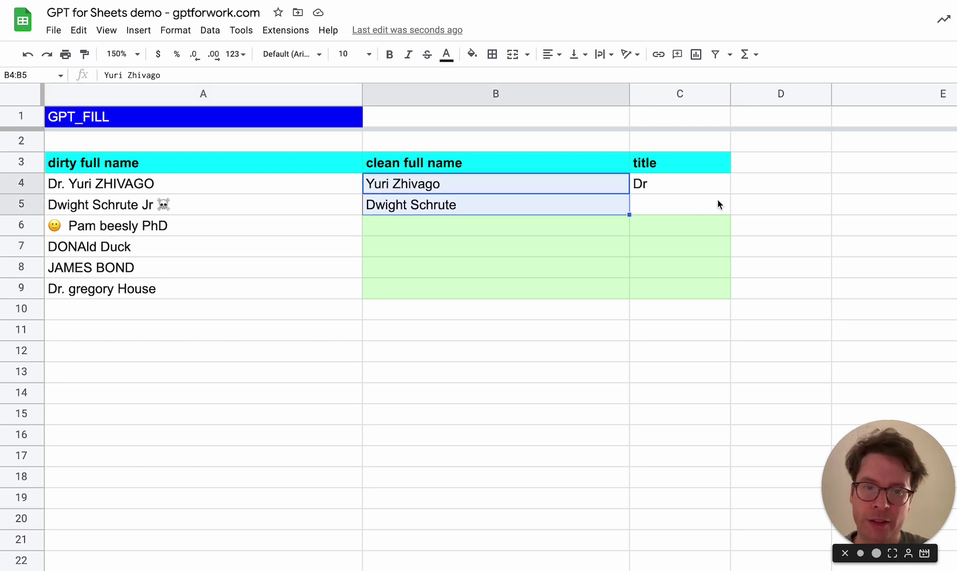
pyautogui.click(687, 195)
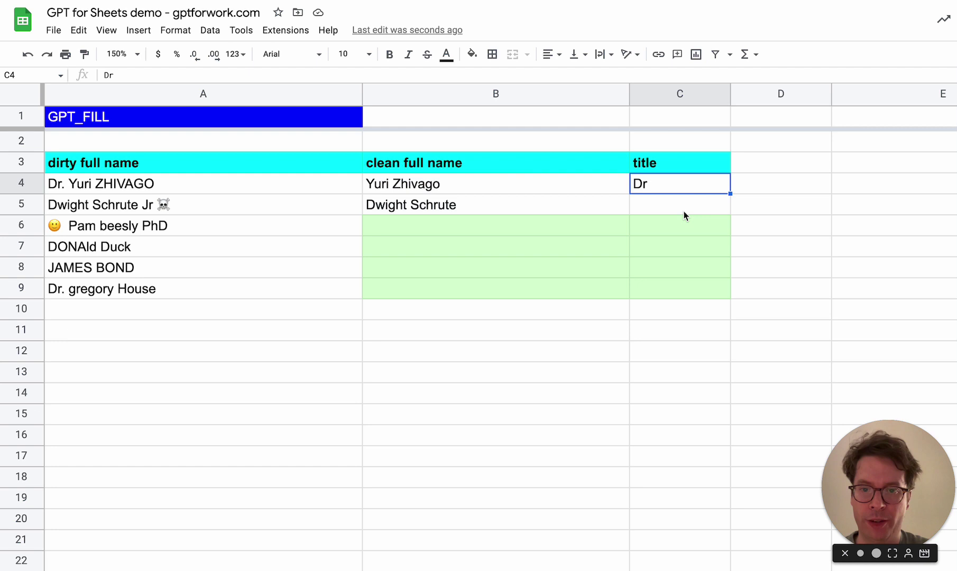
# Enter =GPT_FILL(A4:C5,A6:A9) in B6 and check the generated clean names and titles
pyautogui.click(418, 225)
pyautogui.write('=GP')
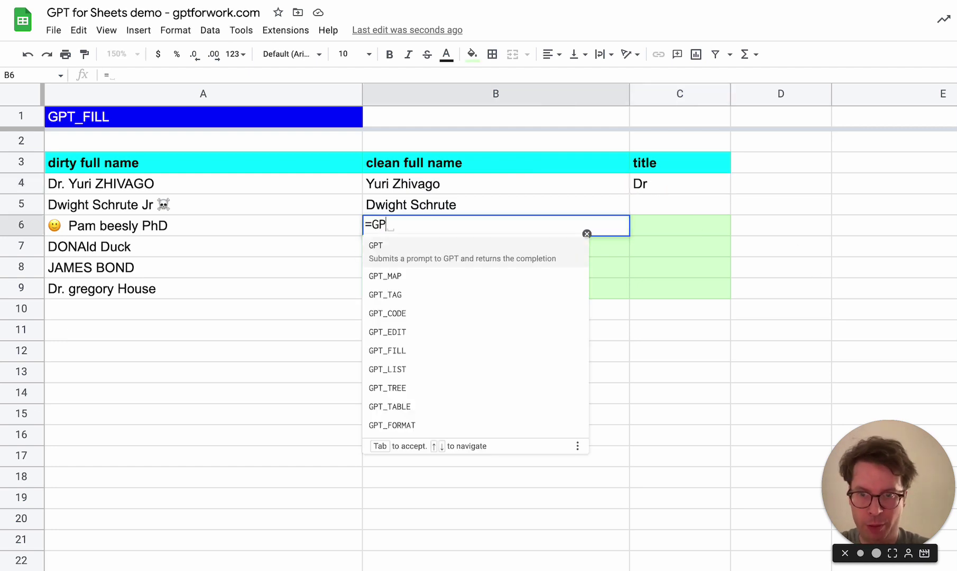
pyautogui.write('T_FILL')
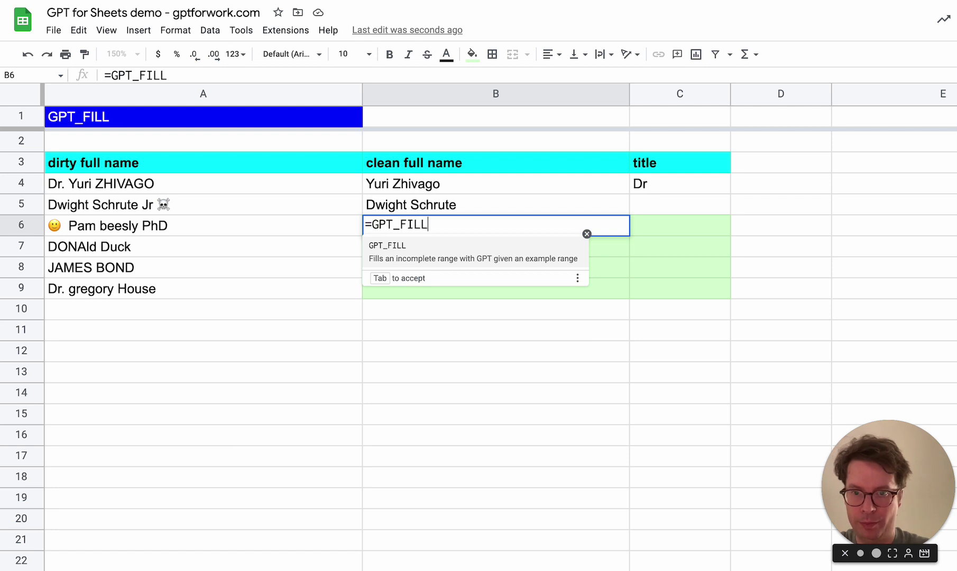
pyautogui.write('(')
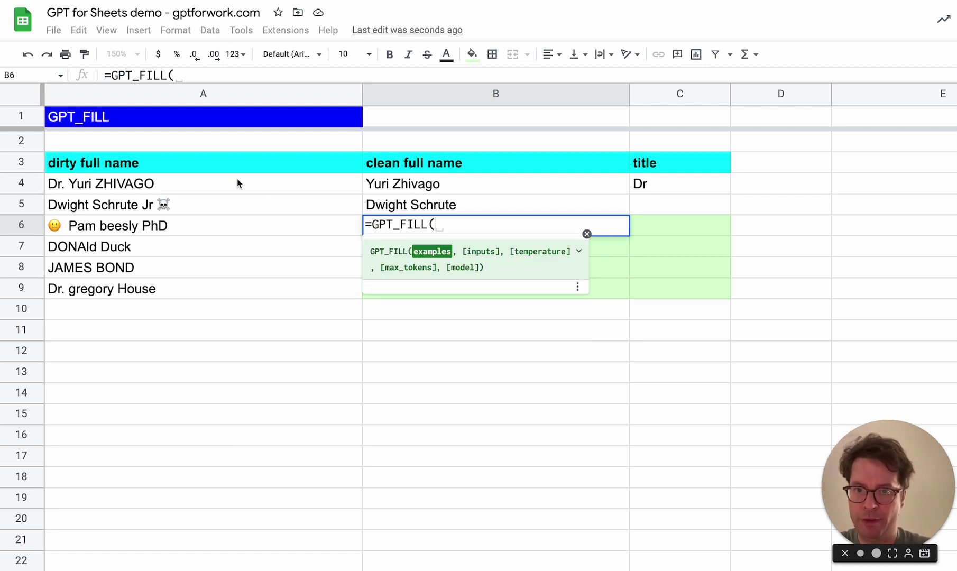
pyautogui.moveTo(237, 183); pyautogui.dragTo(670, 209)
pyautogui.write(',')
pyautogui.moveTo(222, 229); pyautogui.dragTo(211, 299)
pyautogui.write(')')
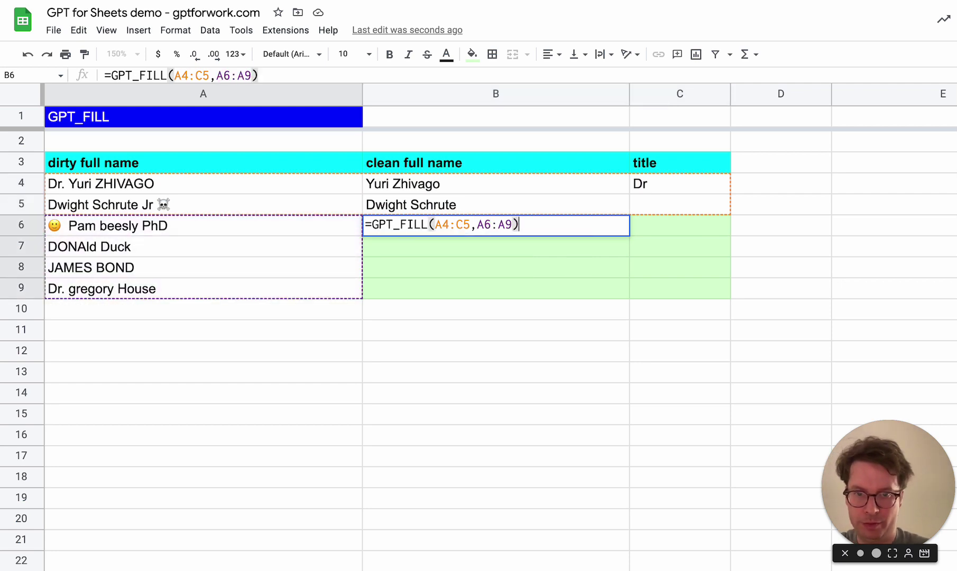
pyautogui.press('Return')
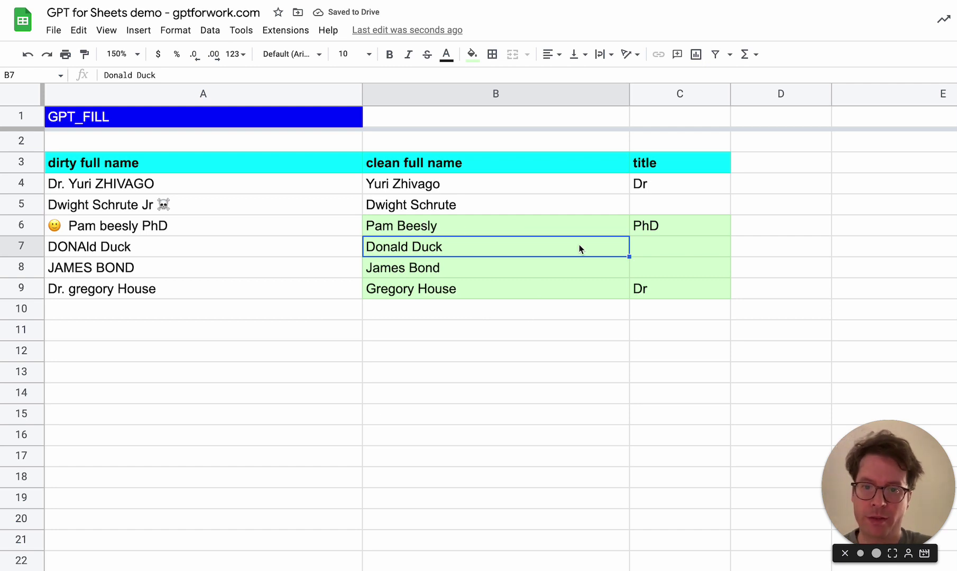
pyautogui.click(496, 226)
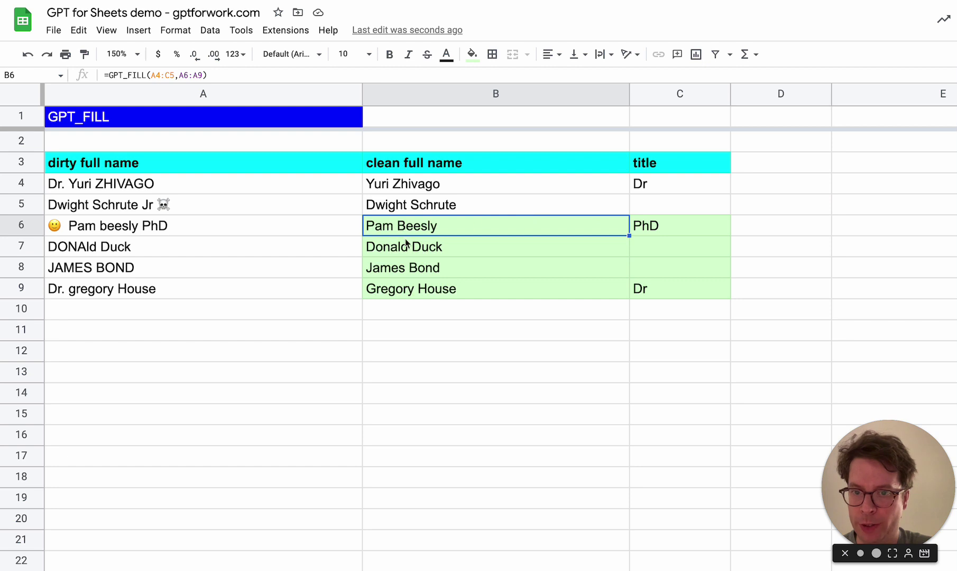
pyautogui.click(670, 226)
# Scroll to columns S–U and review the banana and strawberry example headlines and tags
pyautogui.hscroll(5, 704, 337)
pyautogui.hscroll(10, 704, 342)
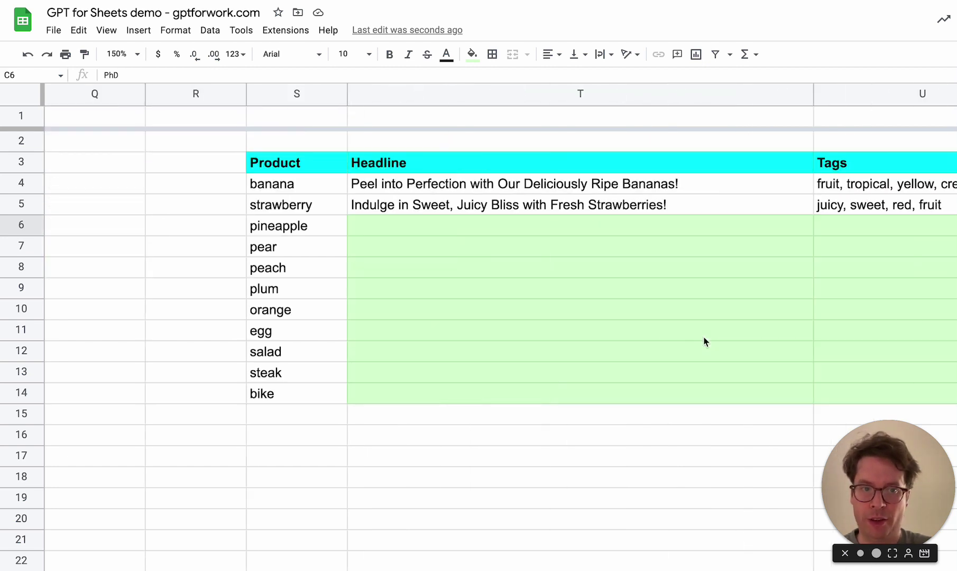
pyautogui.hscroll(2, 704, 342)
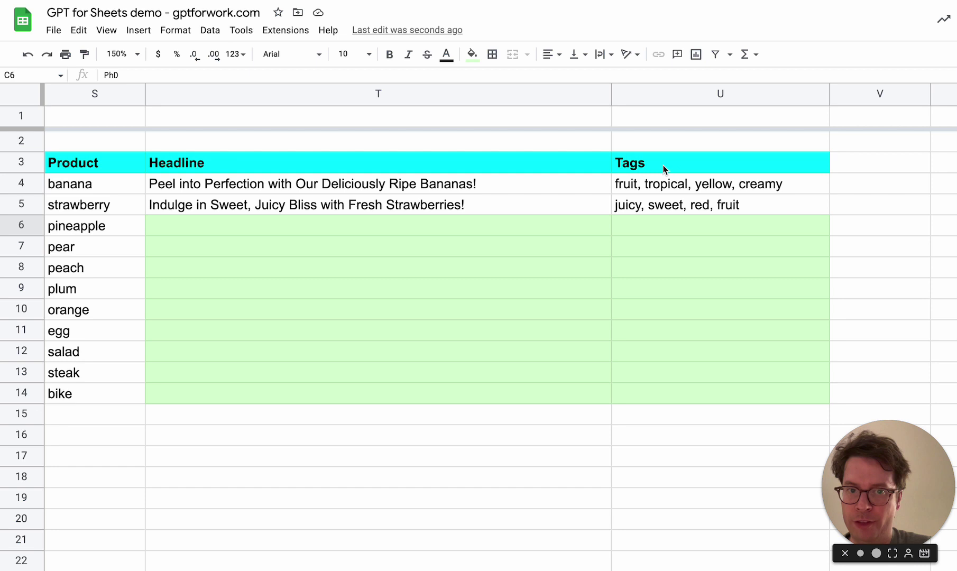
pyautogui.click(415, 183)
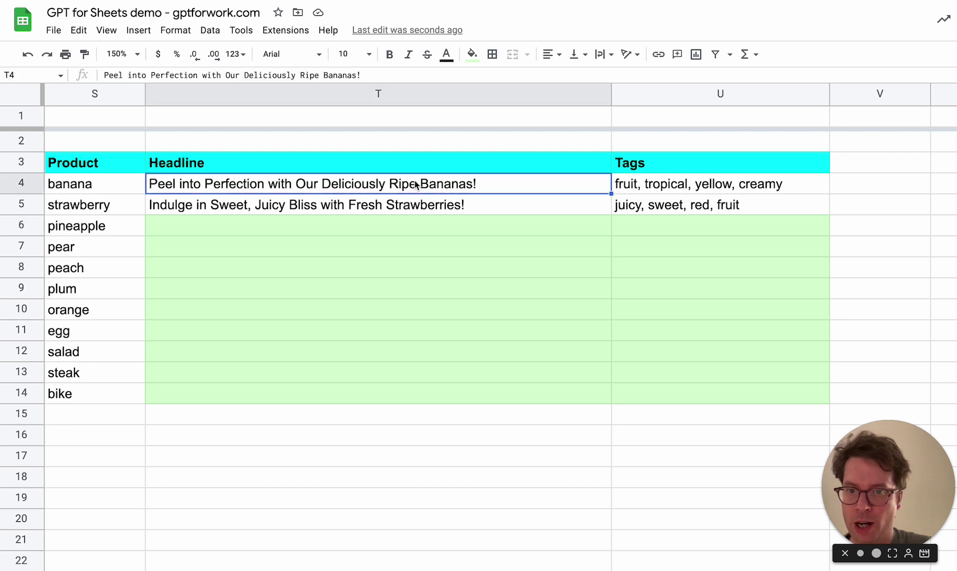
pyautogui.click(253, 207)
pyautogui.click(646, 184)
pyautogui.click(287, 233)
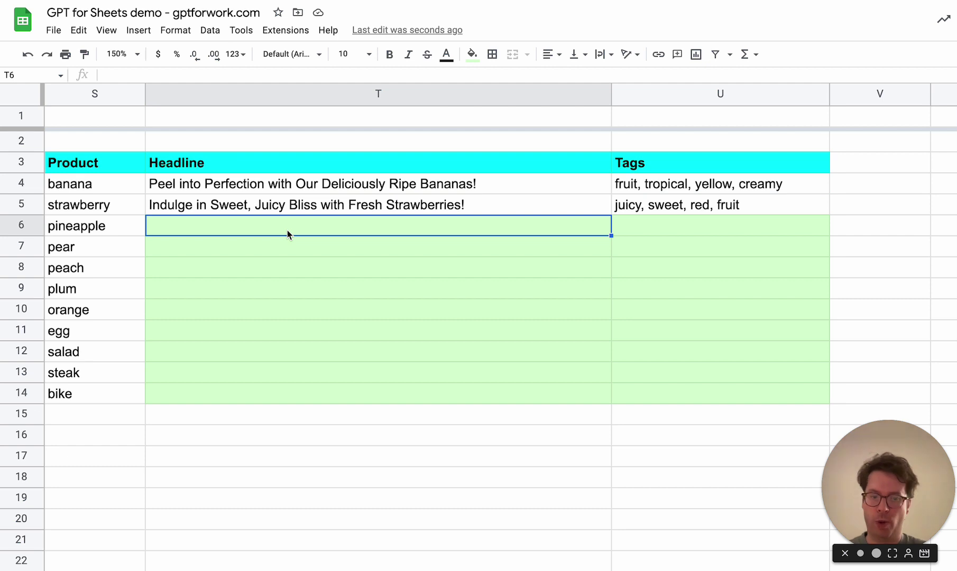
# Enter =GPT_FILL(S4:U5,S6:S14) in T6 and let the headlines and tags load
pyautogui.write('=GPT_FILL')
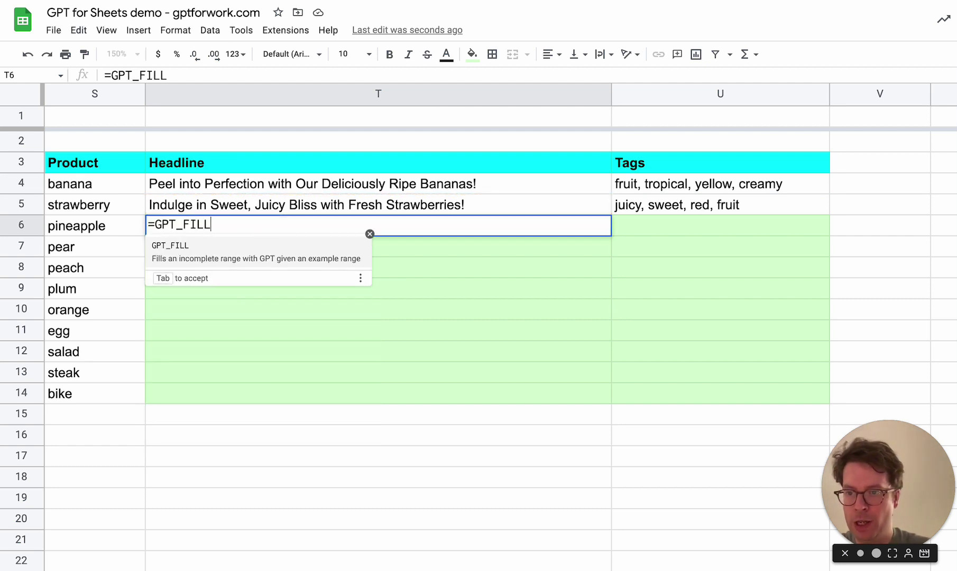
pyautogui.write('(')
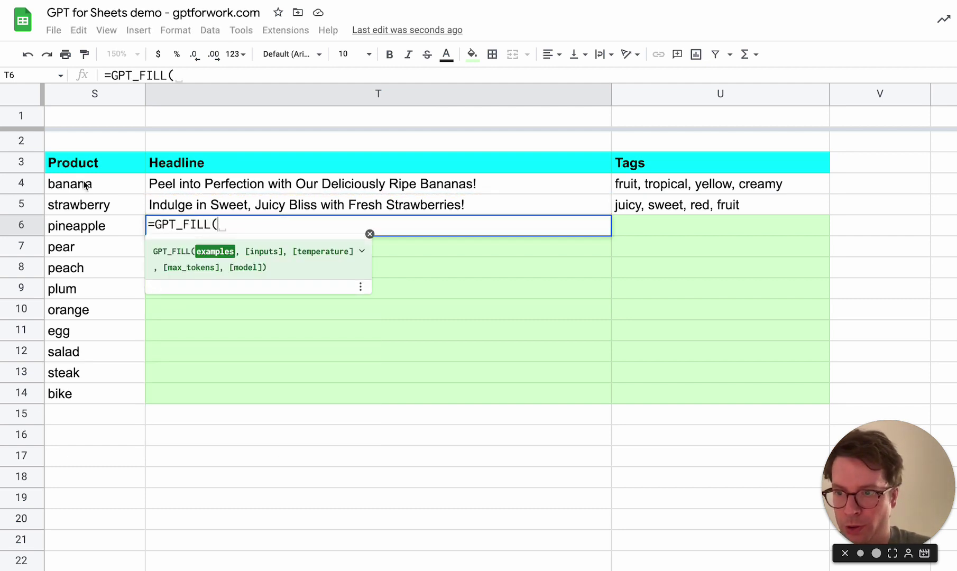
pyautogui.moveTo(84, 185); pyautogui.dragTo(661, 205)
pyautogui.write(',')
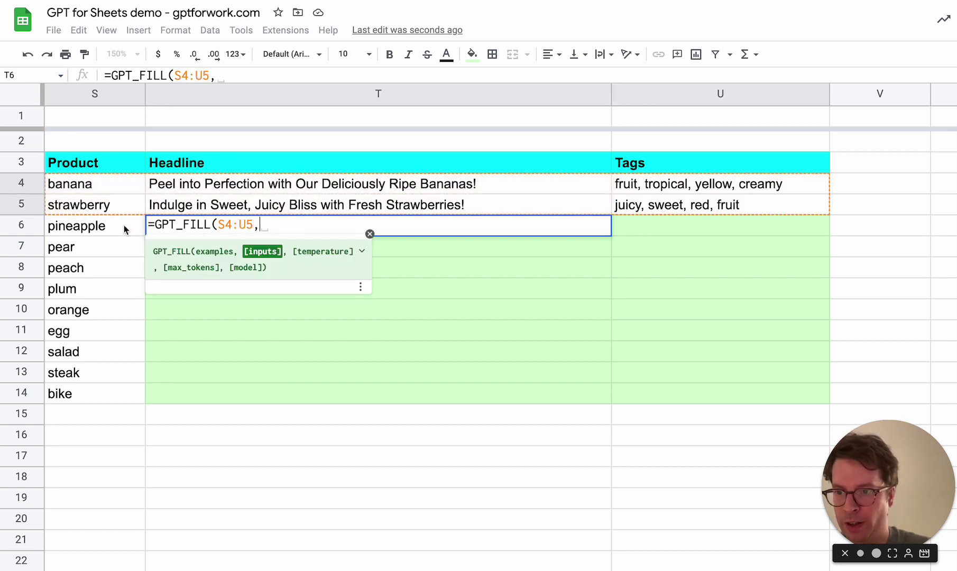
pyautogui.moveTo(126, 229); pyautogui.dragTo(117, 395)
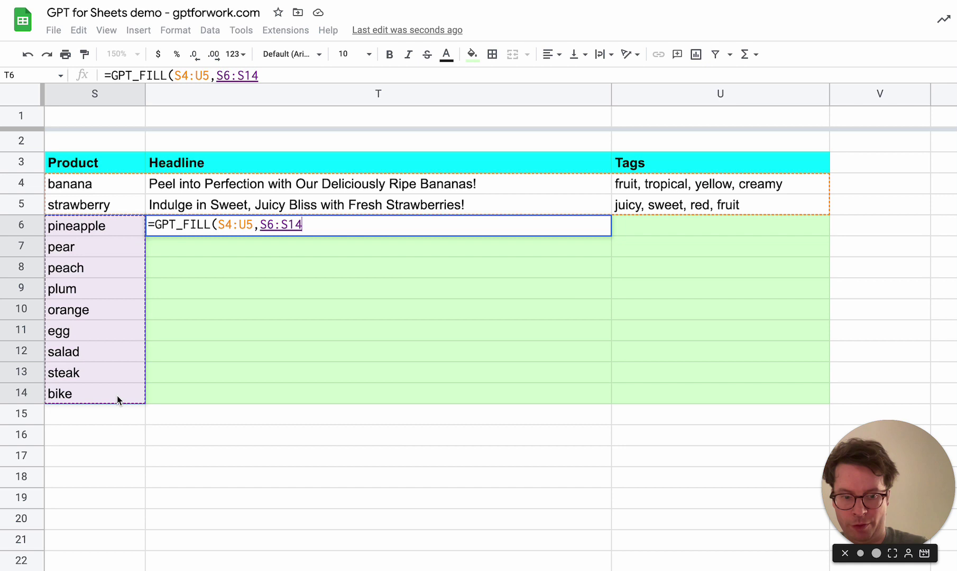
pyautogui.write(')')
pyautogui.press('Return')
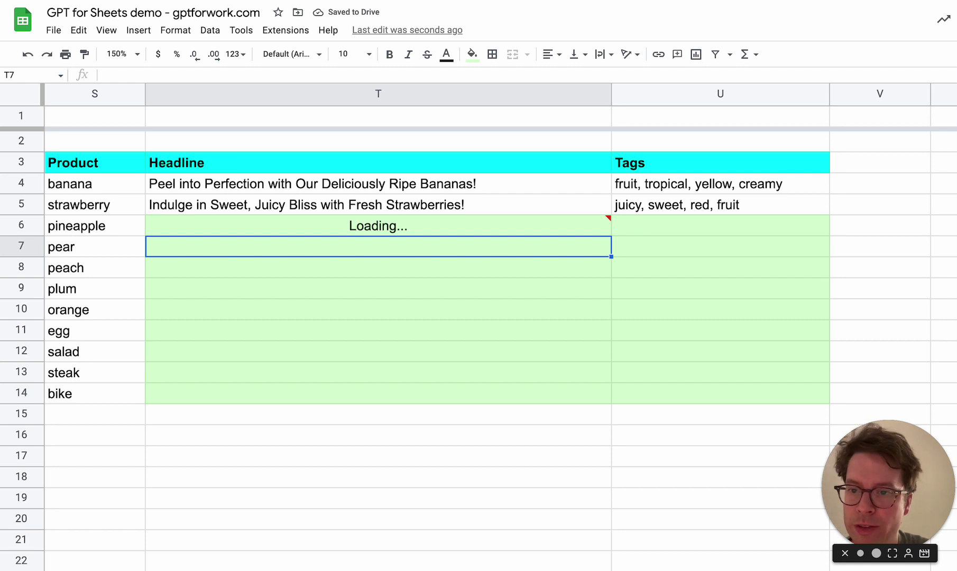
pyautogui.click(488, 485)
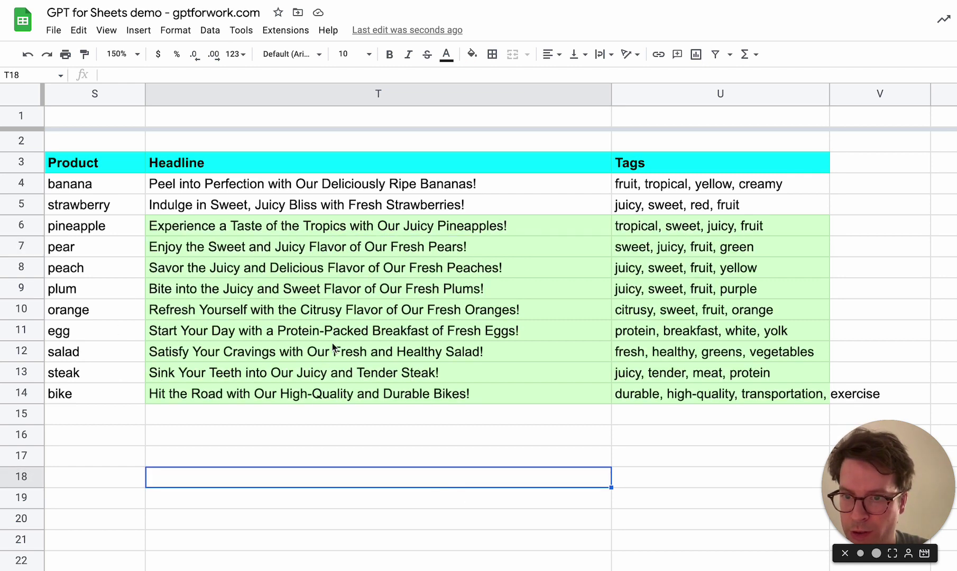
pyautogui.click(336, 231)
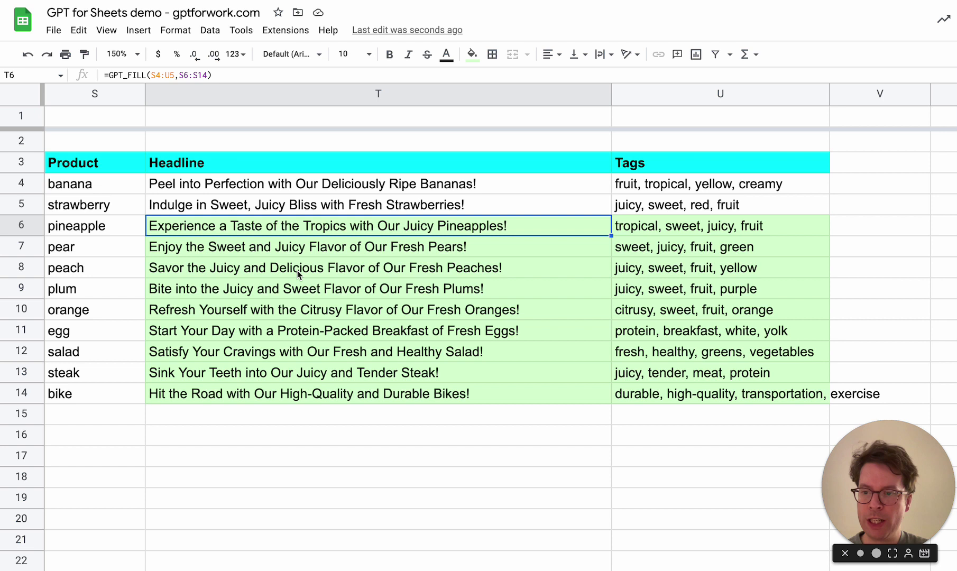
# Add car as a new product in S15
pyautogui.click(104, 416)
pyautogui.write('car')
pyautogui.press('Return')
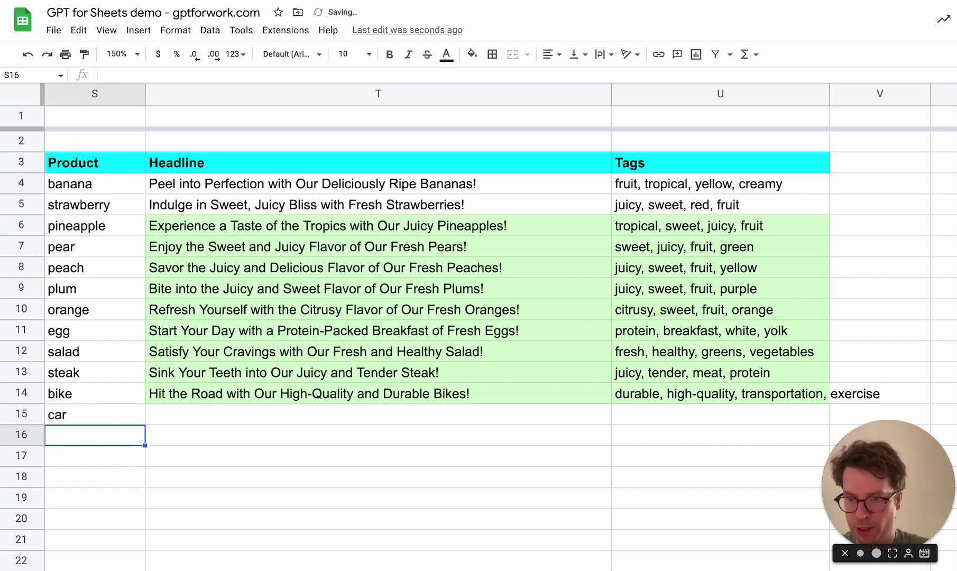
# Change the T6 formula's input range from S6:S14 to S6:S15
pyautogui.click(336, 226)
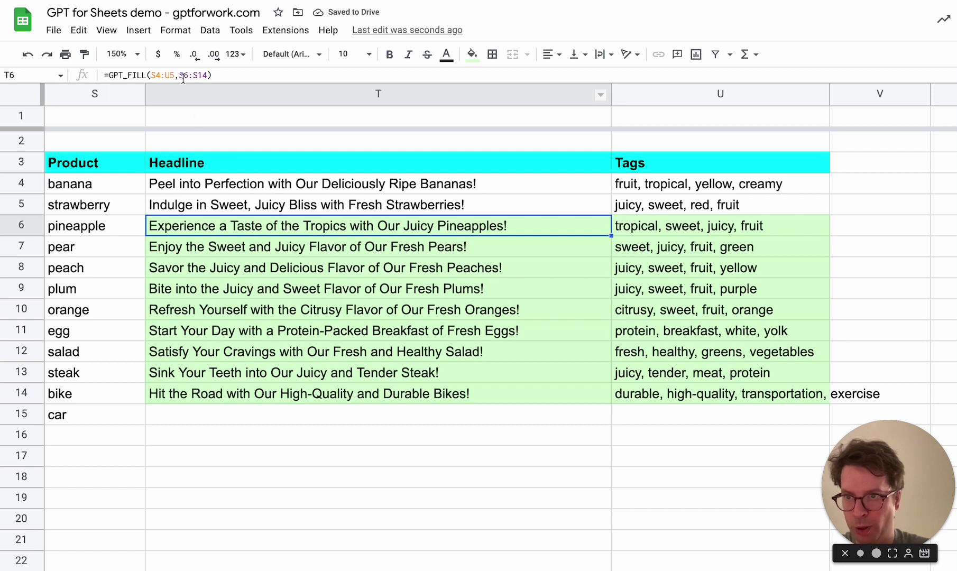
pyautogui.click(205, 75)
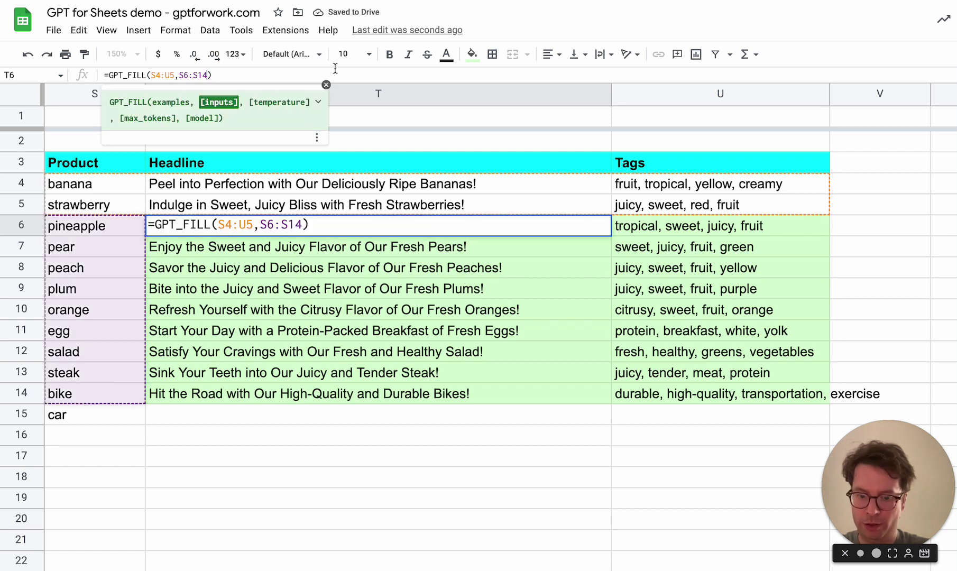
pyautogui.press('BackSpace')
pyautogui.write('5')
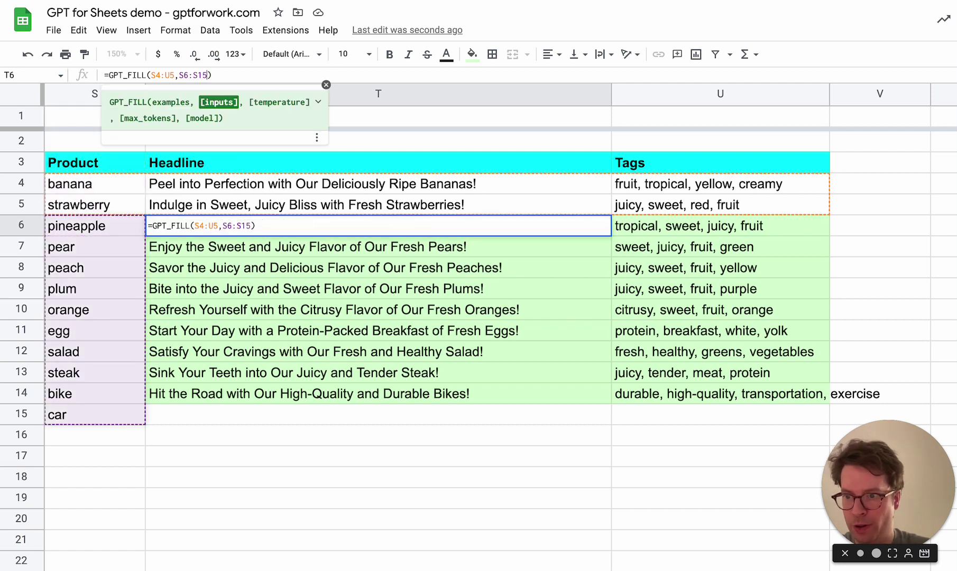
pyautogui.press('Return')
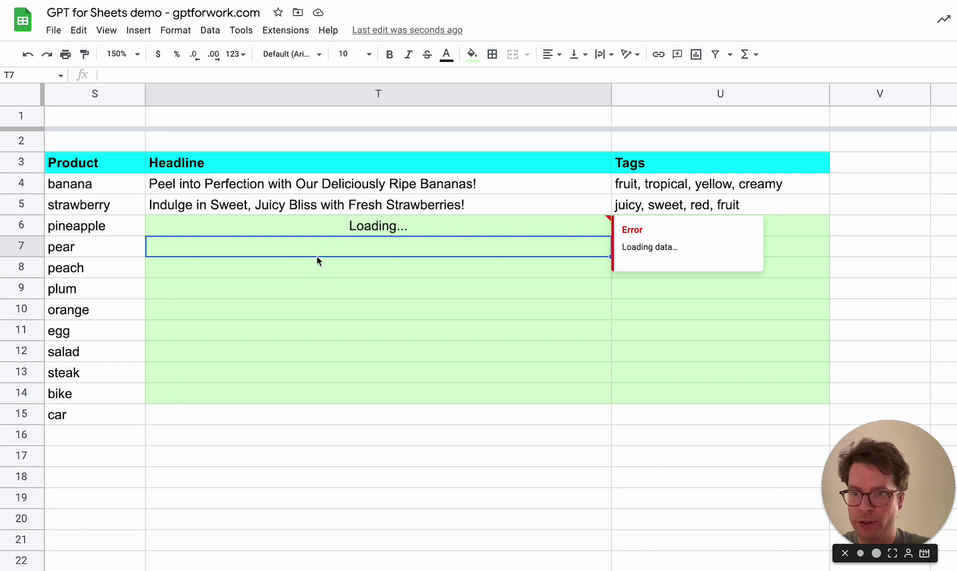
# List phone, kite and surfboard in S16:S18
pyautogui.click(89, 433)
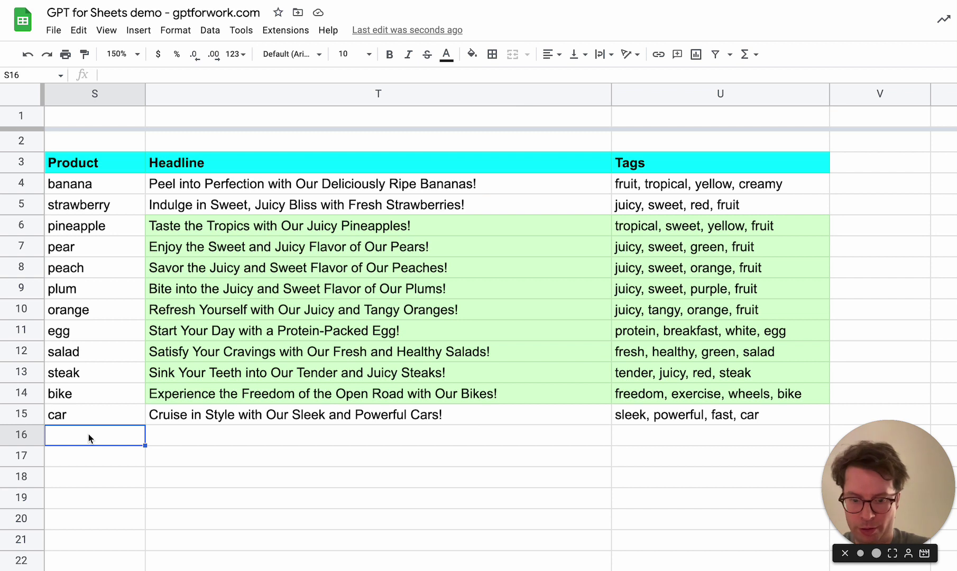
pyautogui.write('phone')
pyautogui.press('Return')
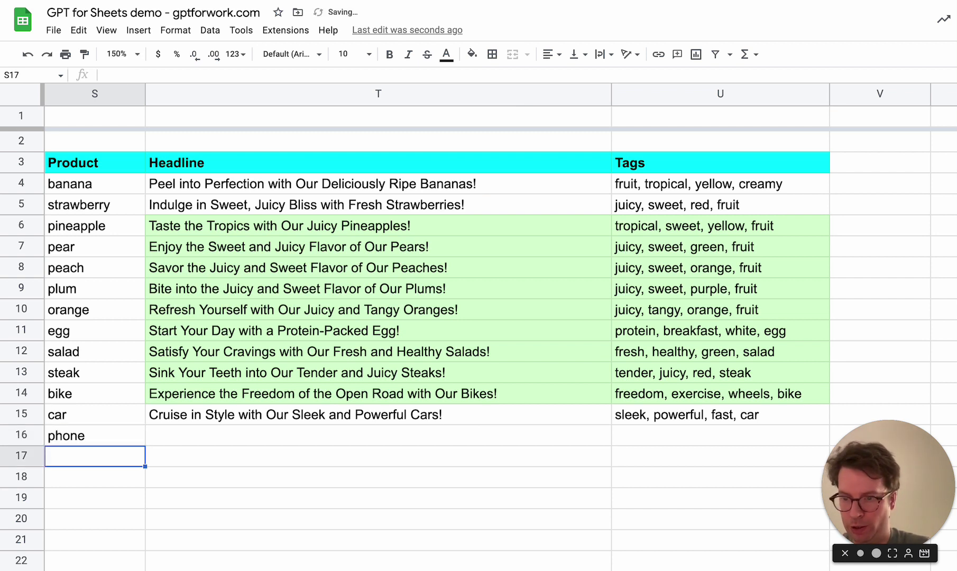
pyautogui.write('kite')
pyautogui.press('Return')
pyautogui.write('surfboard')
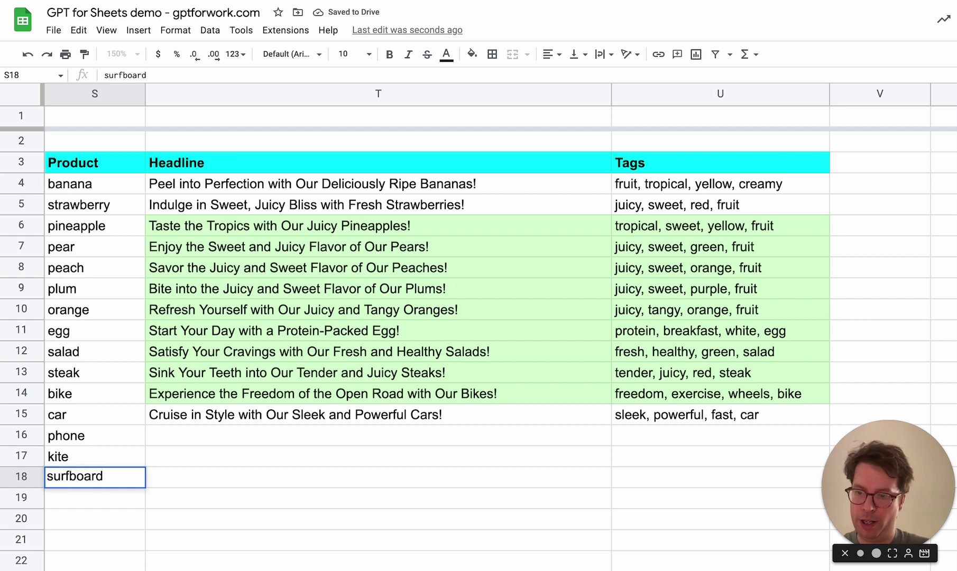
pyautogui.press('Return')
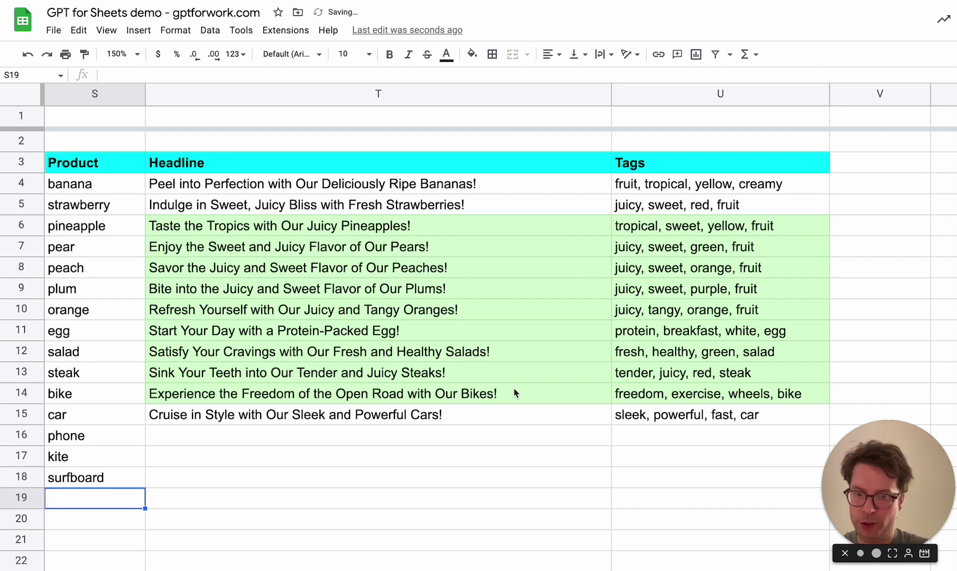
# Try dragging the car headline down to the new rows and inspect the still-empty results
pyautogui.click(551, 413)
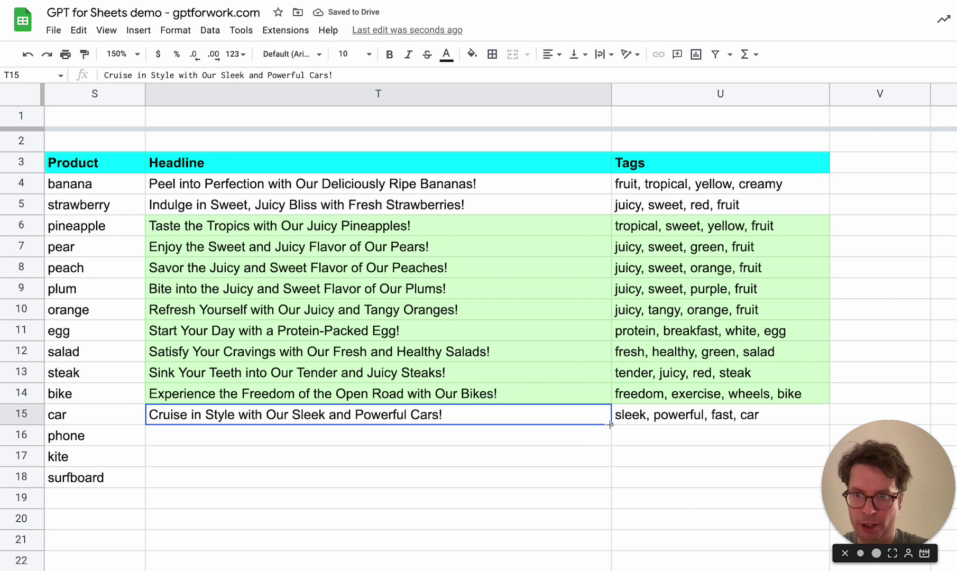
pyautogui.moveTo(611, 424); pyautogui.dragTo(606, 469)
pyautogui.click(503, 456)
pyautogui.click(512, 421)
pyautogui.click(413, 226)
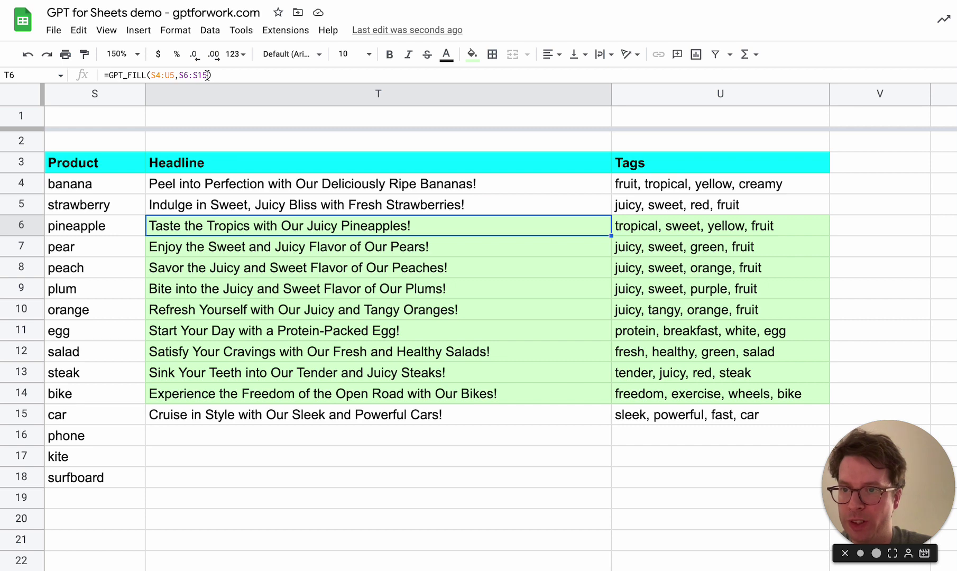
# Rewrite T6 as =GPT_FILL(S$4:U$5,S6), anchoring the example rows with S6 as sole input
pyautogui.doubleClick(252, 233)
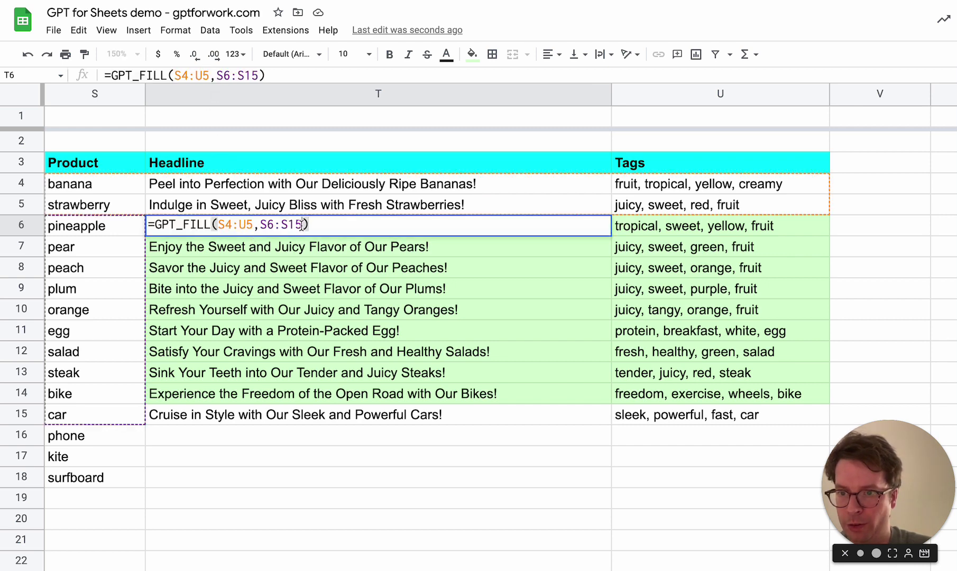
pyautogui.press('BackSpace')
pyautogui.press('BackSpace')
pyautogui.press('BackSpace')
pyautogui.press('BackSpace')
pyautogui.press('BackSpace')
pyautogui.press('BackSpace')
pyautogui.press('BackSpace')
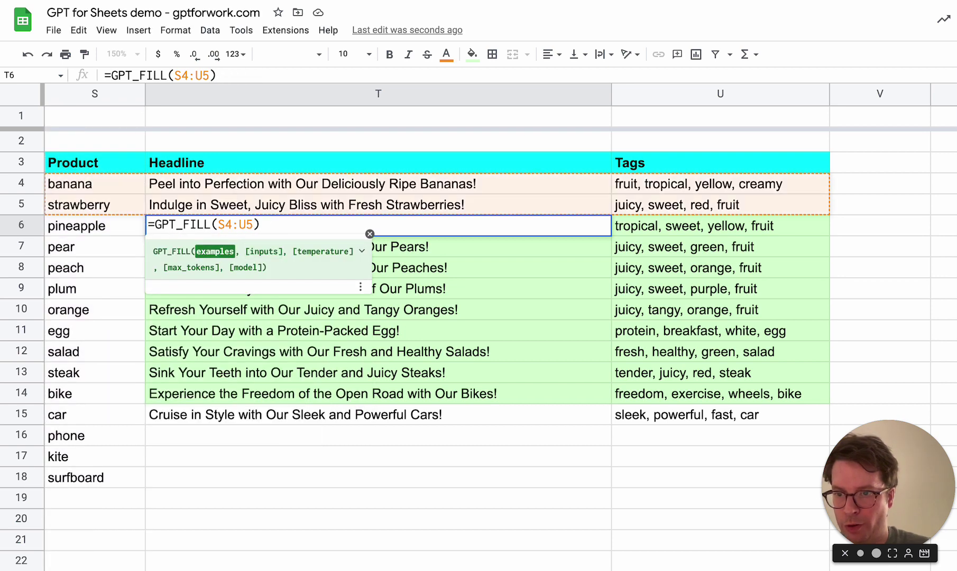
pyautogui.click(227, 225)
pyautogui.write('$4:U')
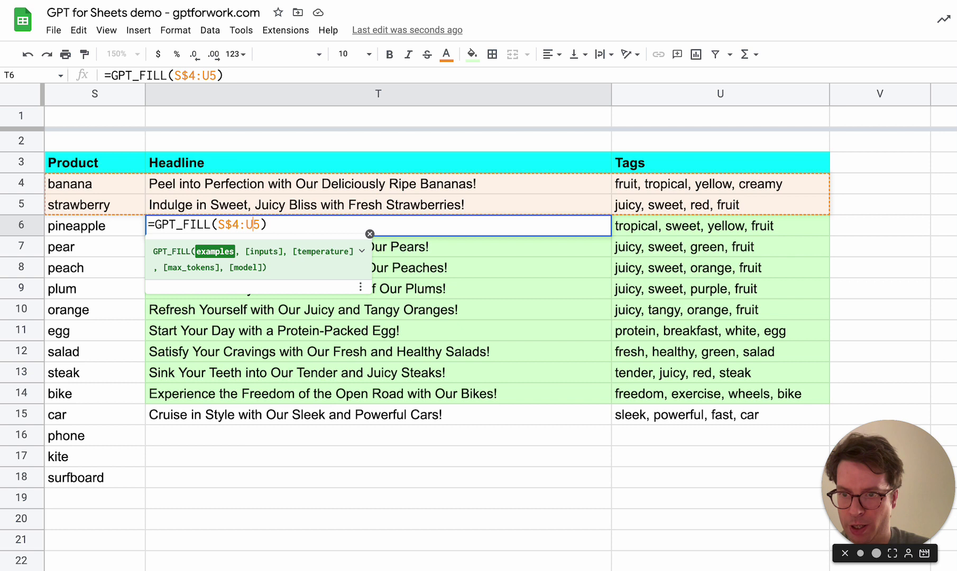
pyautogui.write('$')
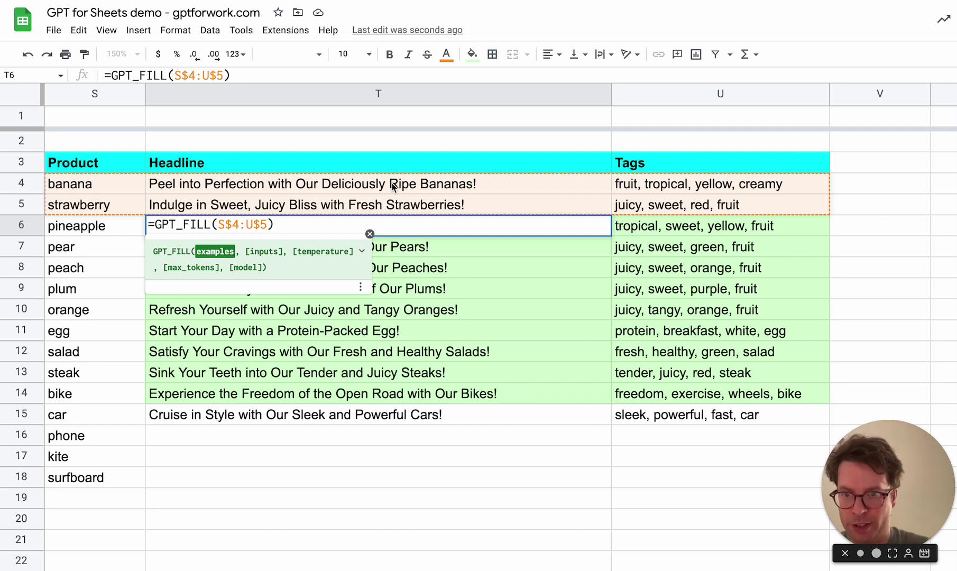
pyautogui.write(',')
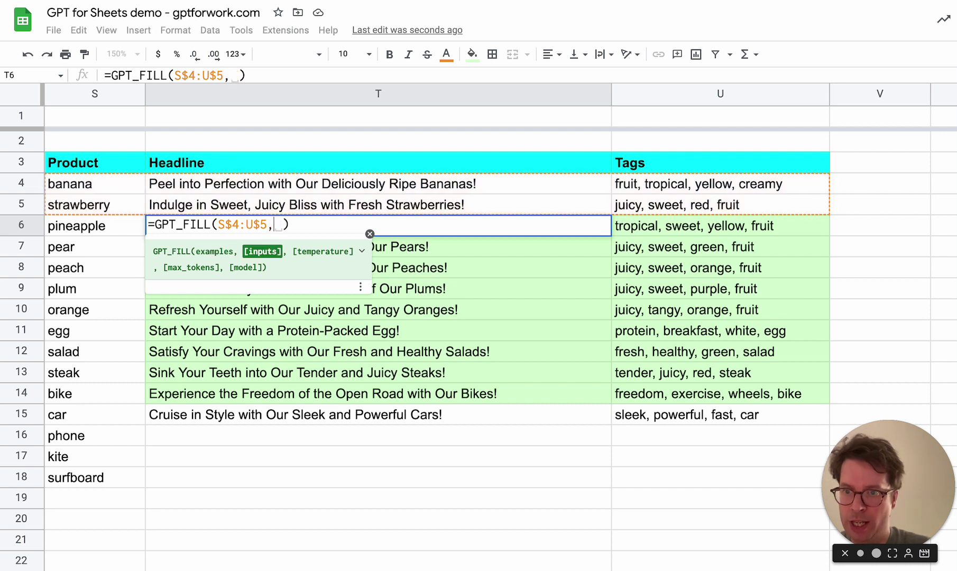
pyautogui.click(105, 232)
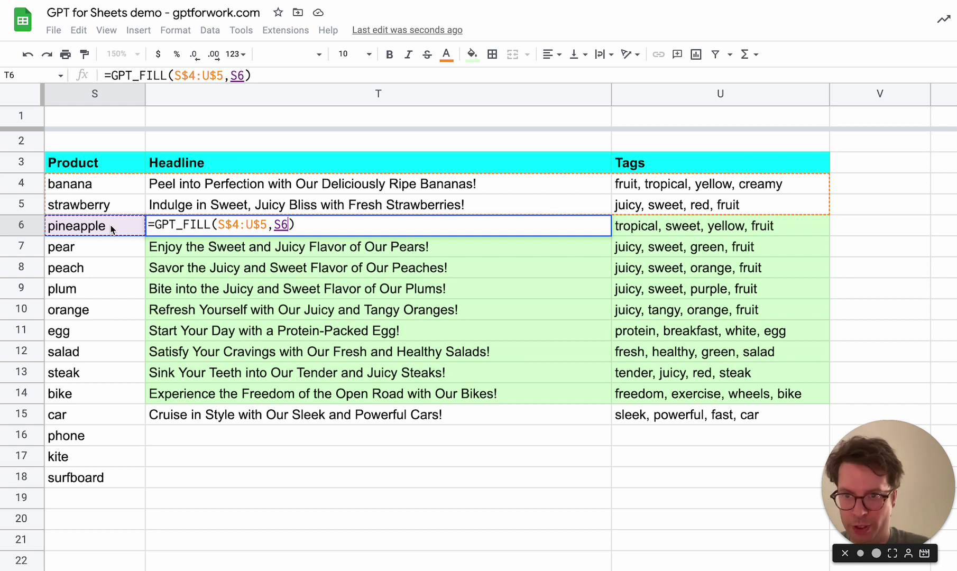
pyautogui.press('Return')
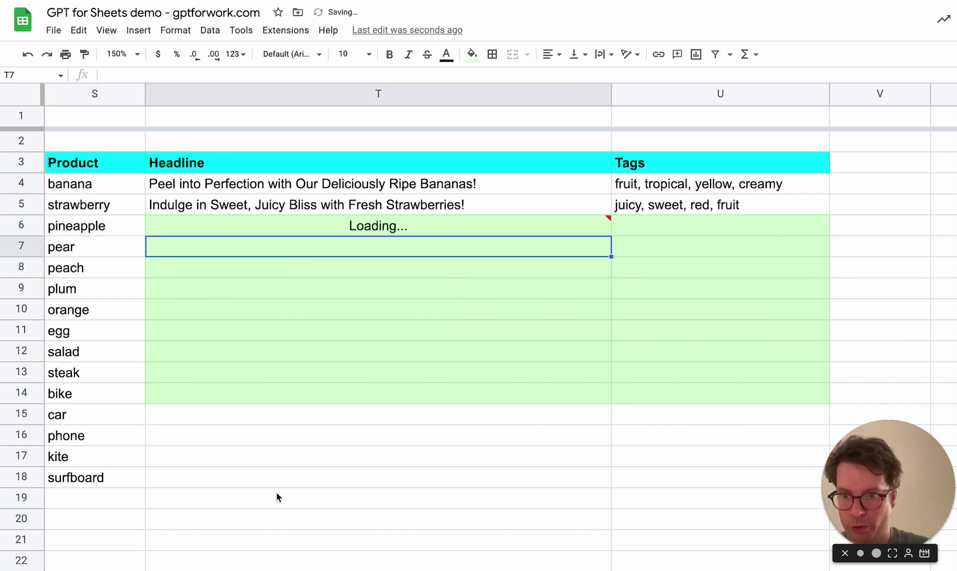
# Fill the T6 formula down to T18 so phone, kite and surfboard get headlines and tags
pyautogui.click(272, 226)
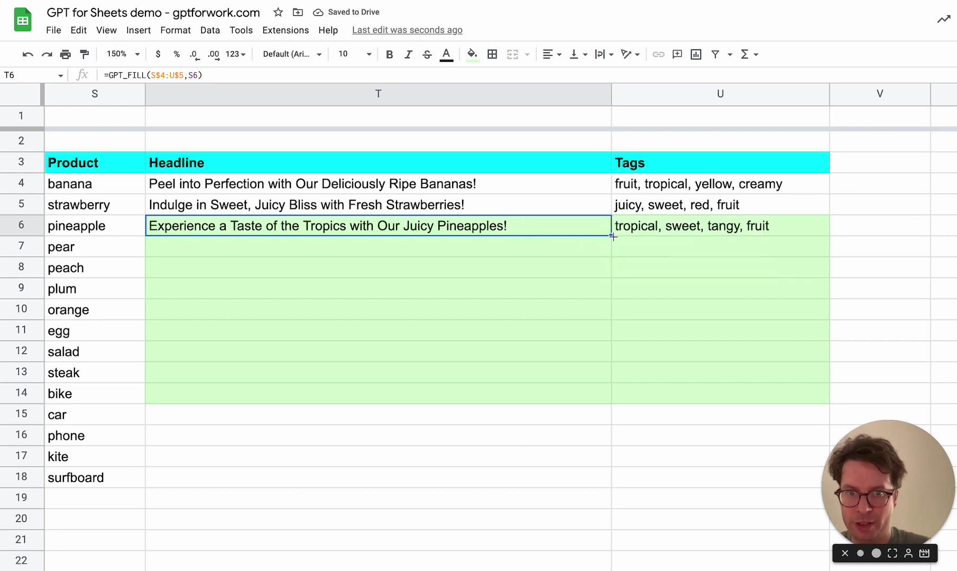
pyautogui.moveTo(612, 236); pyautogui.dragTo(588, 479)
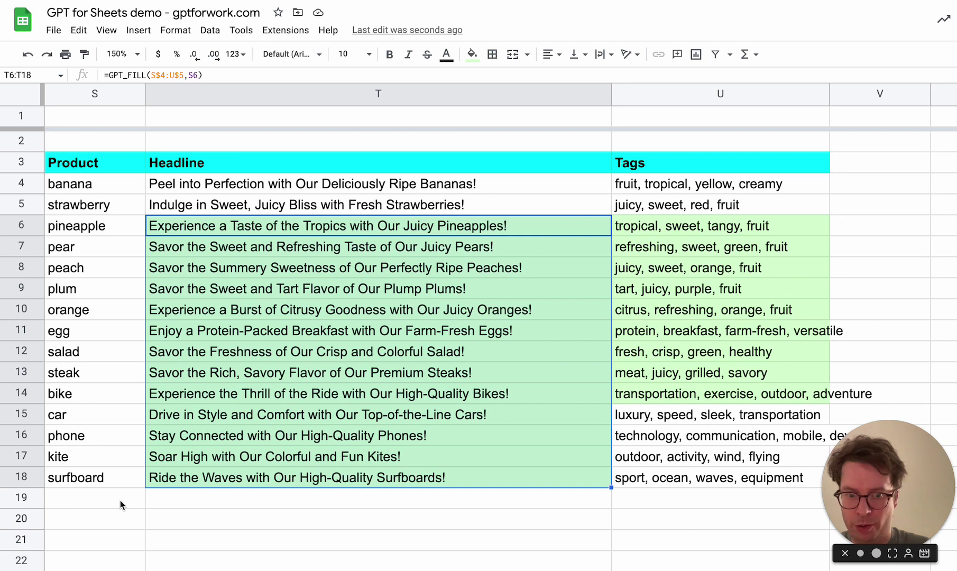
pyautogui.click(121, 505)
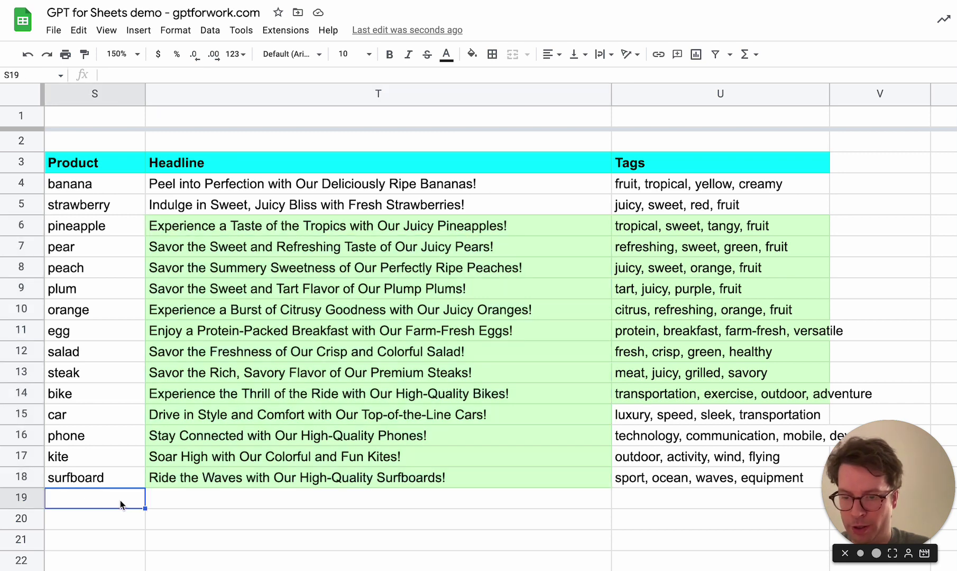
# Add umbrella in S19 and extend the T18 formula down to T19
pyautogui.write('umbrella')
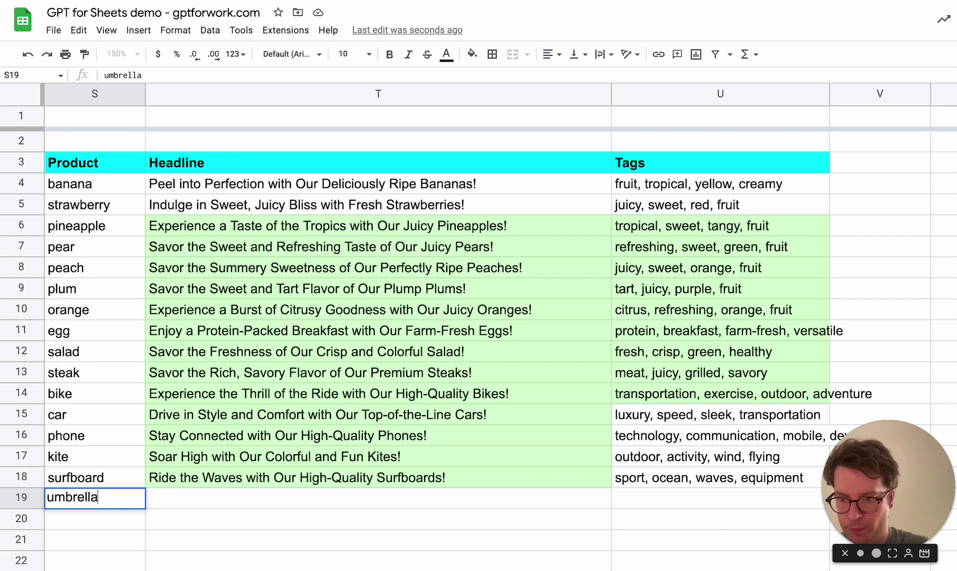
pyautogui.press('Return')
pyautogui.click(529, 485)
pyautogui.moveTo(611, 496); pyautogui.dragTo(611, 499)
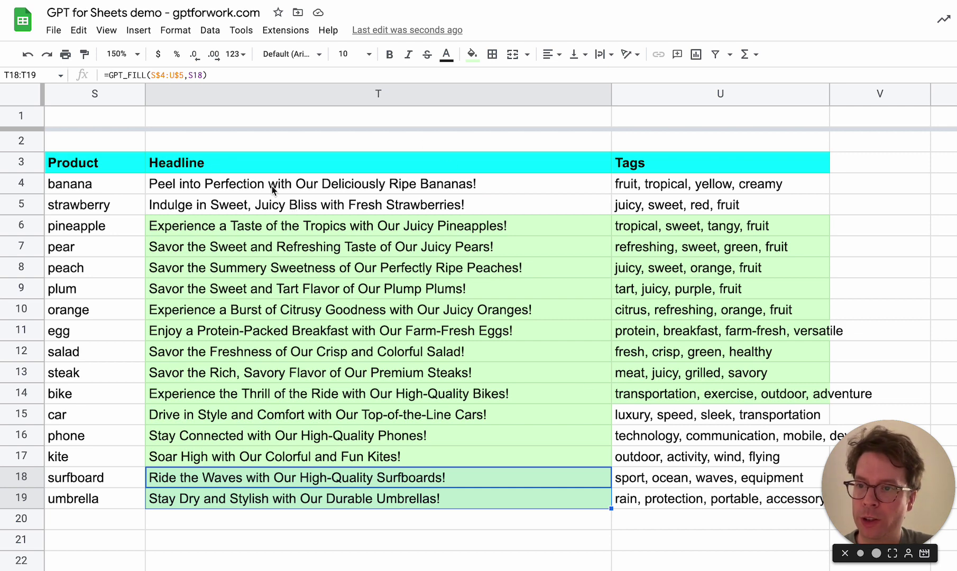
pyautogui.click(332, 235)
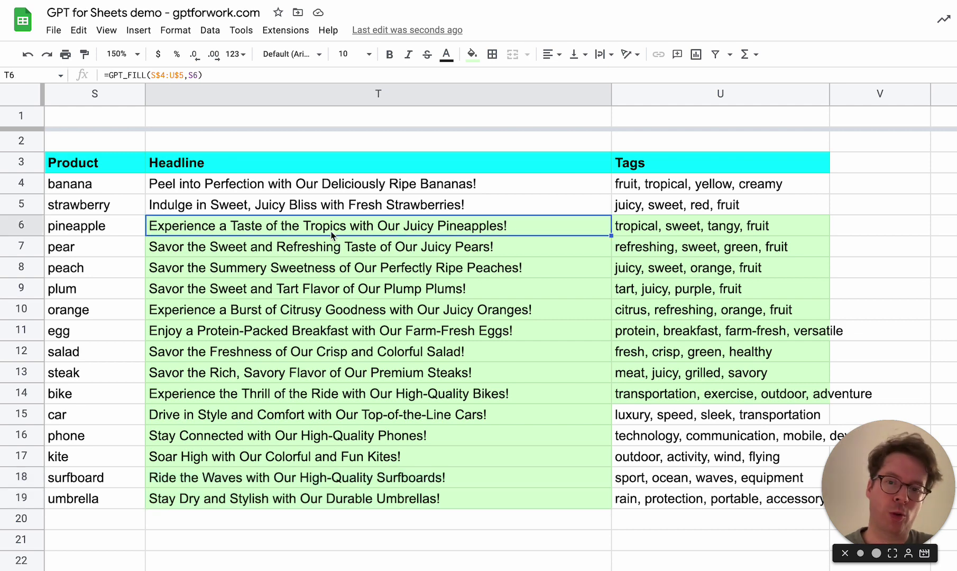